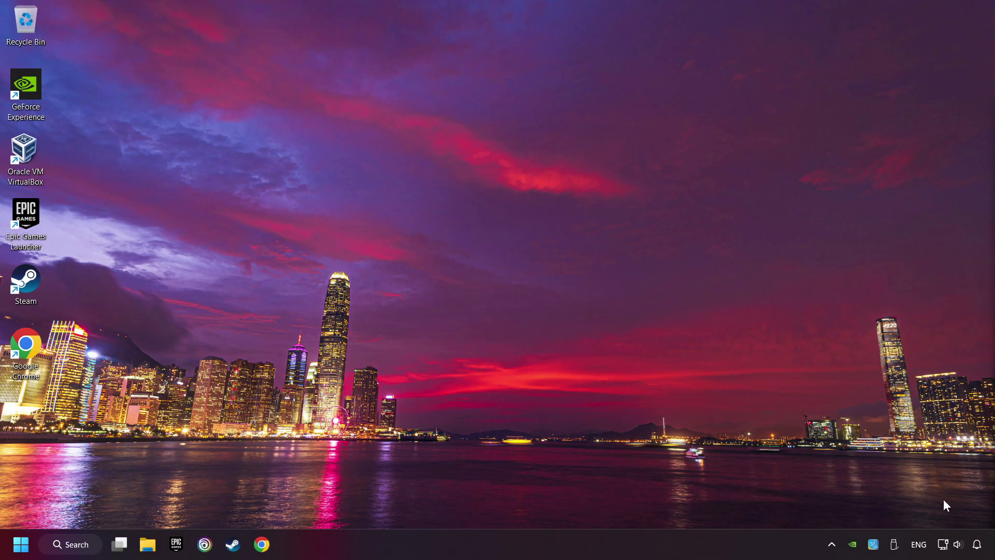
- Turn on automatic time zone and automatic time, sync the clock now, and close Settings
{"action": "right_click", "coordinate": [975, 543]}
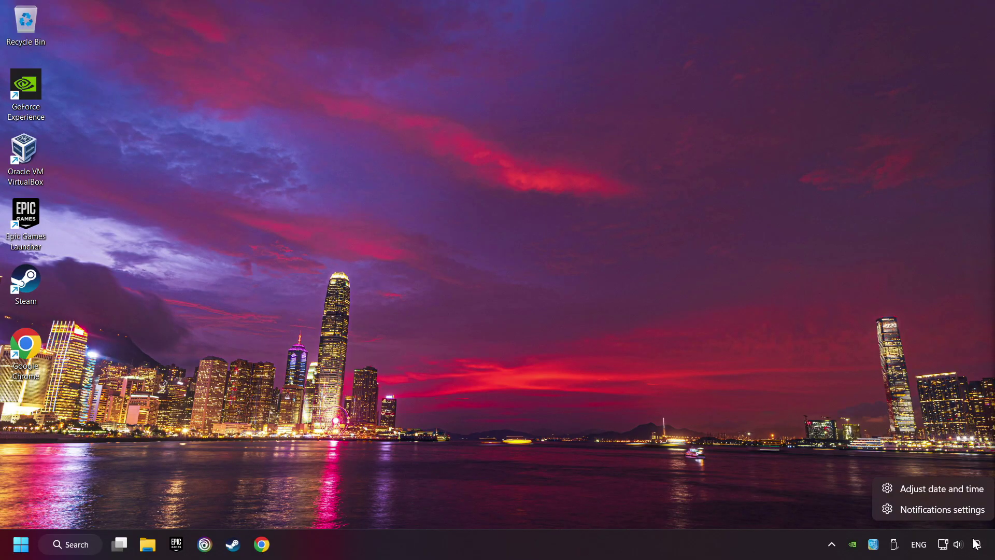
{"action": "left_click", "coordinate": [975, 490]}
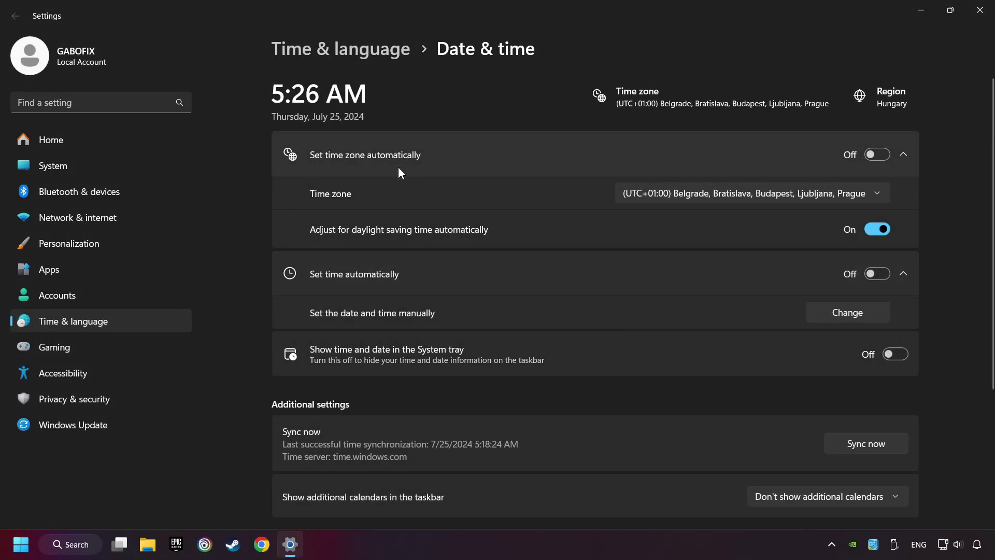
{"action": "left_click", "coordinate": [876, 154]}
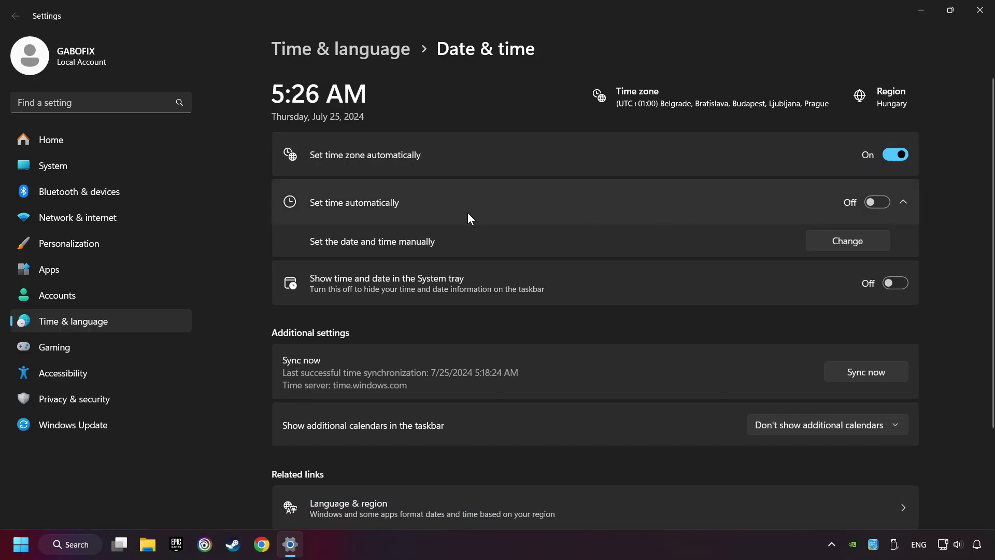
{"action": "left_click", "coordinate": [882, 202]}
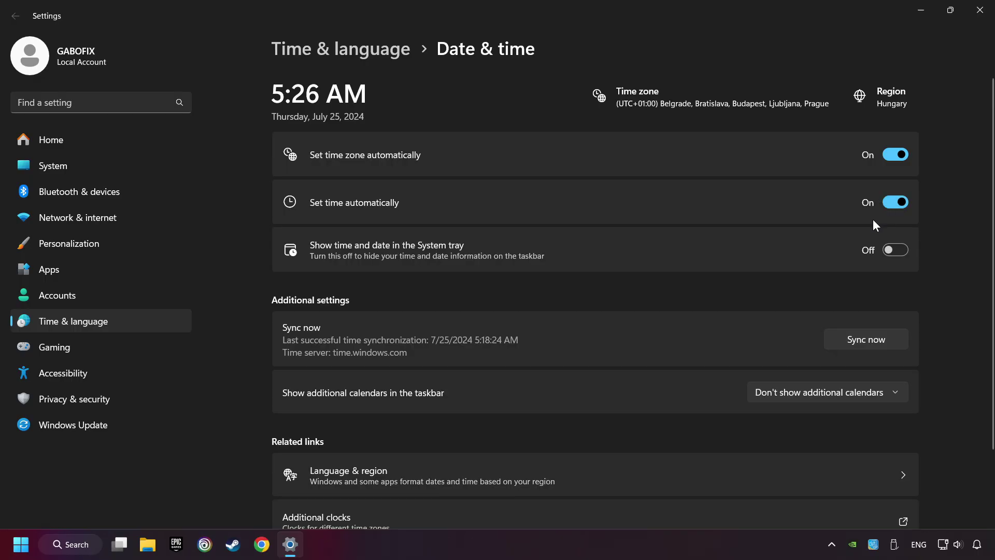
{"action": "left_click", "coordinate": [894, 345]}
{"action": "left_click", "coordinate": [977, 17]}
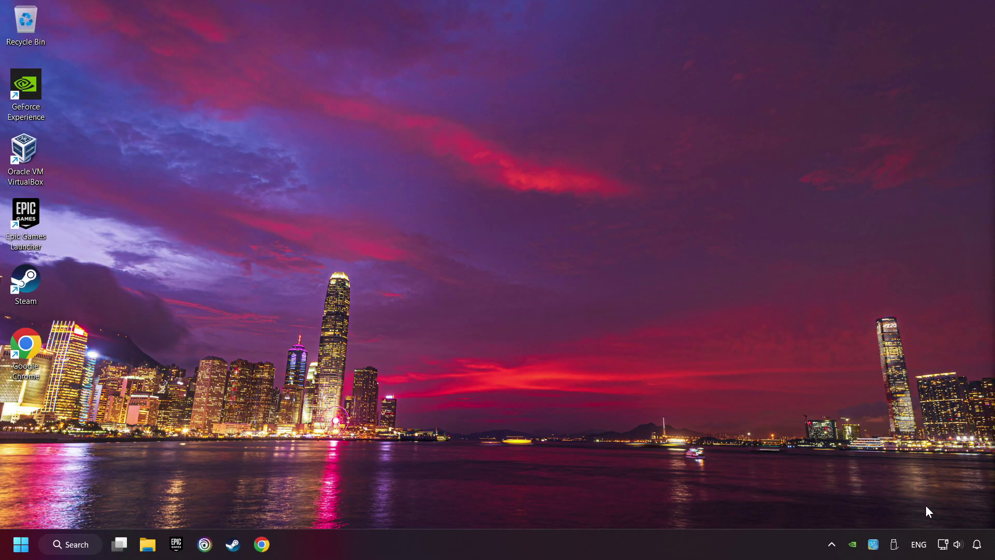
- Leave the manual proxy server switched off, save it, and close Settings
{"action": "right_click", "coordinate": [943, 544]}
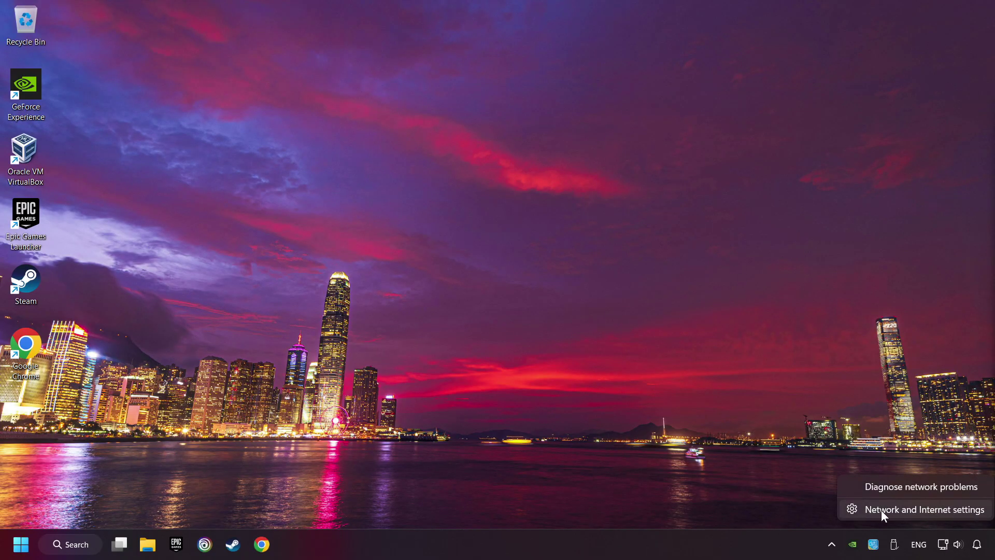
{"action": "left_click", "coordinate": [951, 510]}
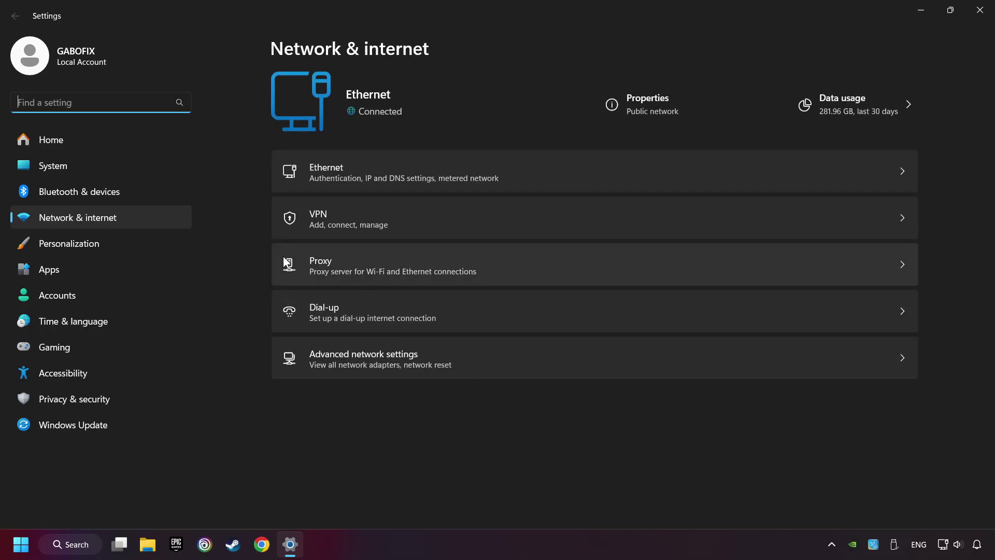
{"action": "left_click", "coordinate": [522, 264]}
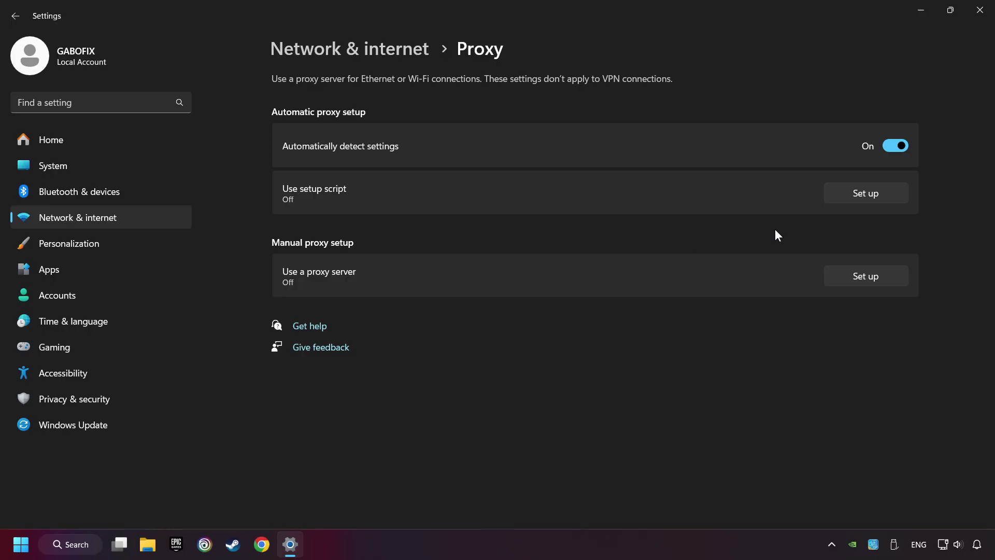
{"action": "left_click", "coordinate": [866, 279]}
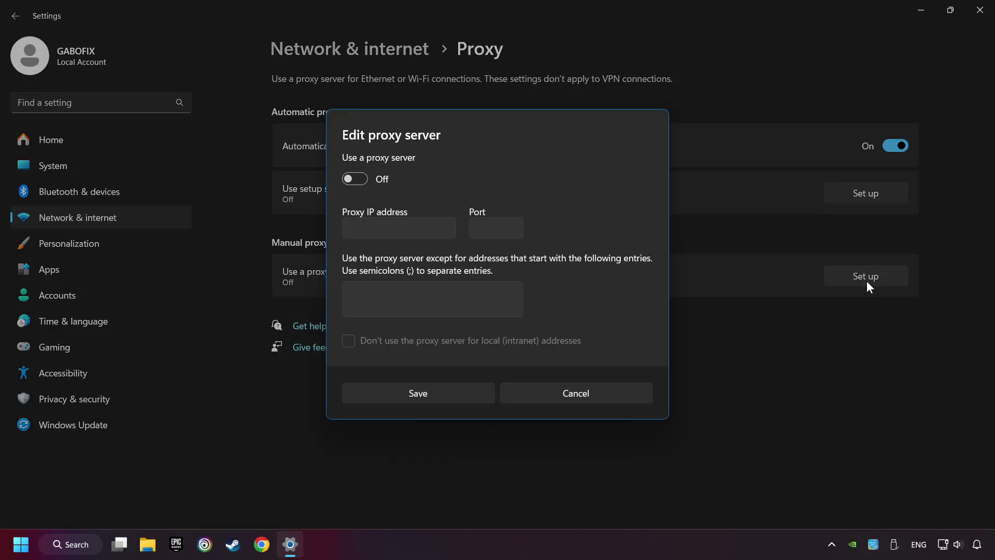
{"action": "left_click", "coordinate": [351, 179]}
{"action": "left_click", "coordinate": [350, 180]}
{"action": "left_click", "coordinate": [439, 397]}
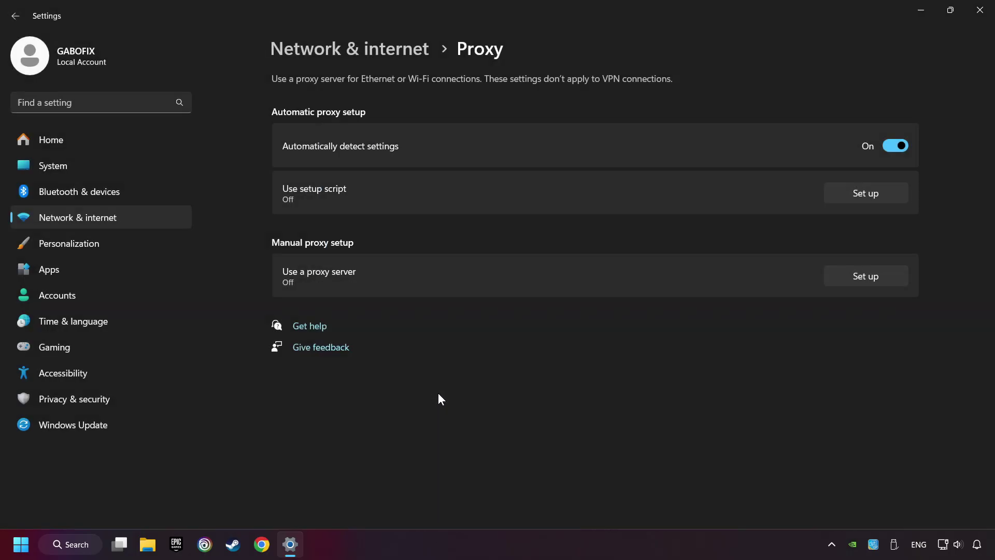
{"action": "left_click", "coordinate": [980, 12]}
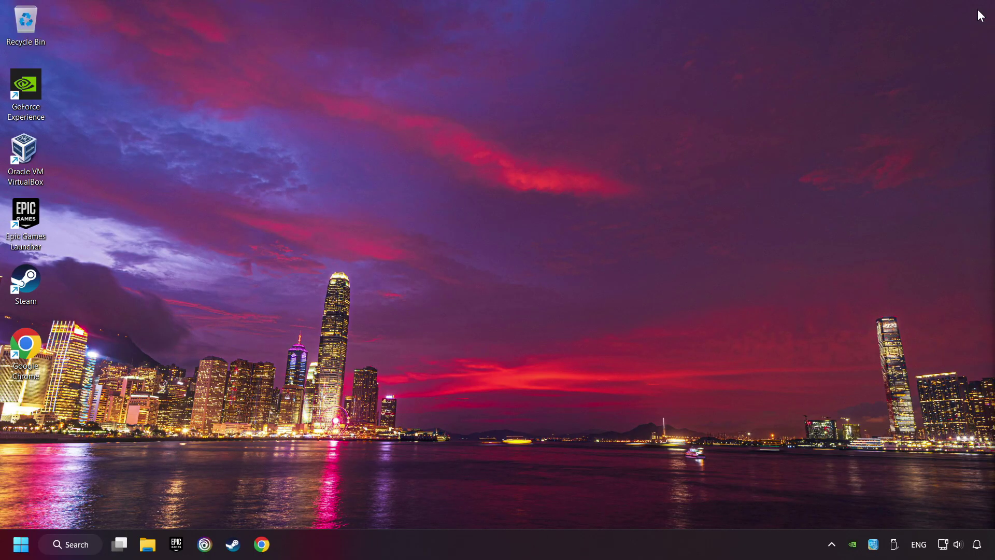
- Search for cmd and run Command Prompt as administrator
{"action": "left_click", "coordinate": [78, 546]}
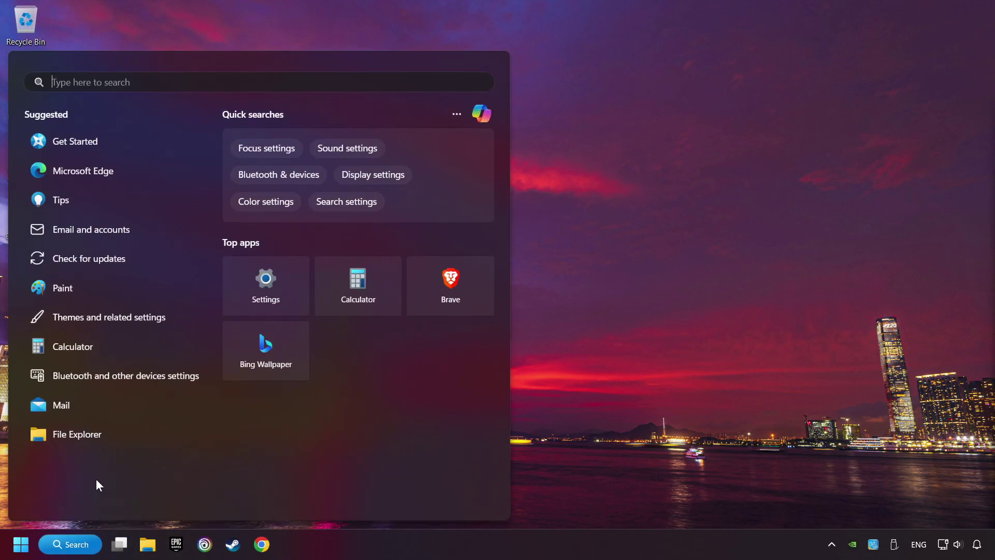
{"action": "type", "text": "cmd"}
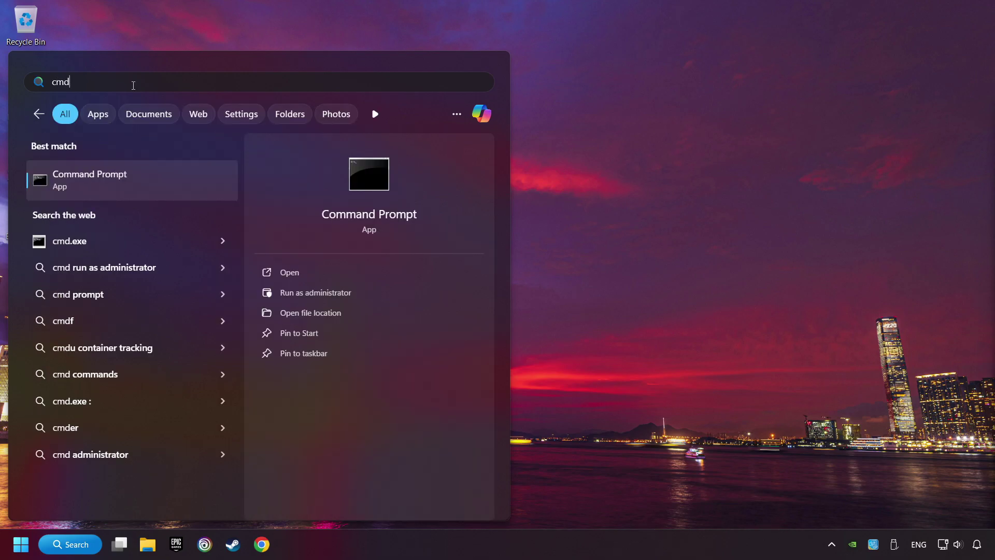
{"action": "right_click", "coordinate": [181, 181]}
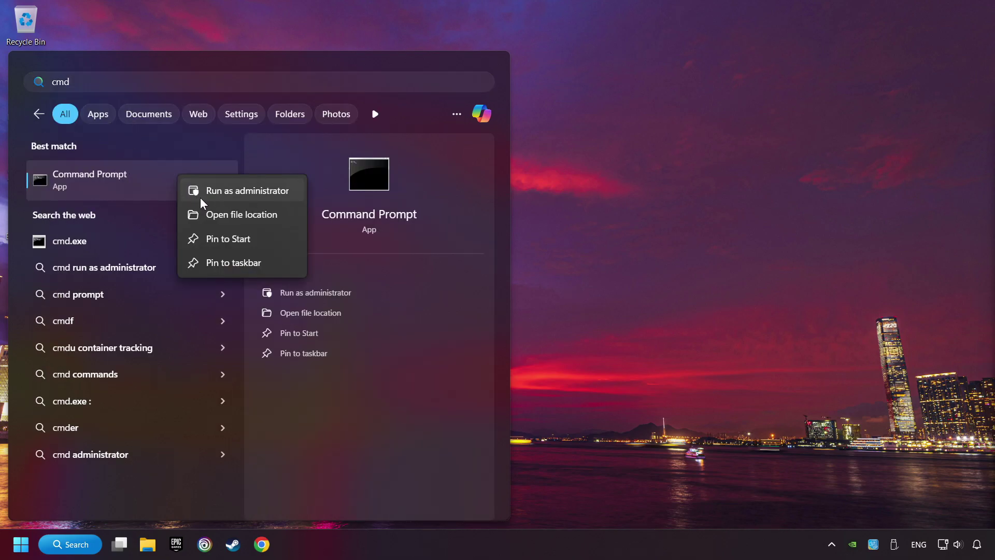
{"action": "left_click", "coordinate": [235, 199]}
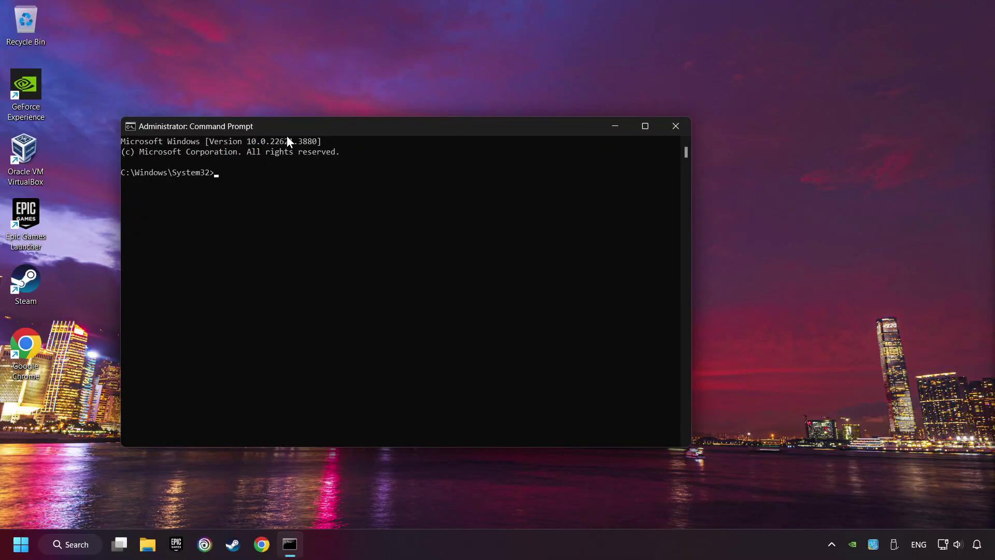
- Arrange the prompt beside commands.txt and run ipconfig /flushdns, /release and /renew
{"action": "left_click_drag", "start_coordinate": [286, 124], "coordinate": [184, 17]}
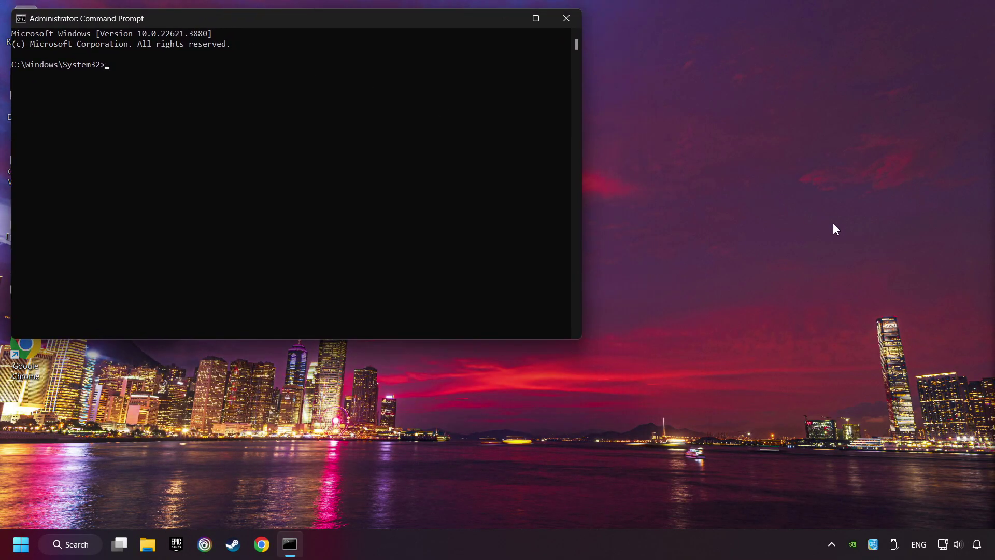
{"action": "left_click_drag", "start_coordinate": [843, 338], "coordinate": [752, 305]}
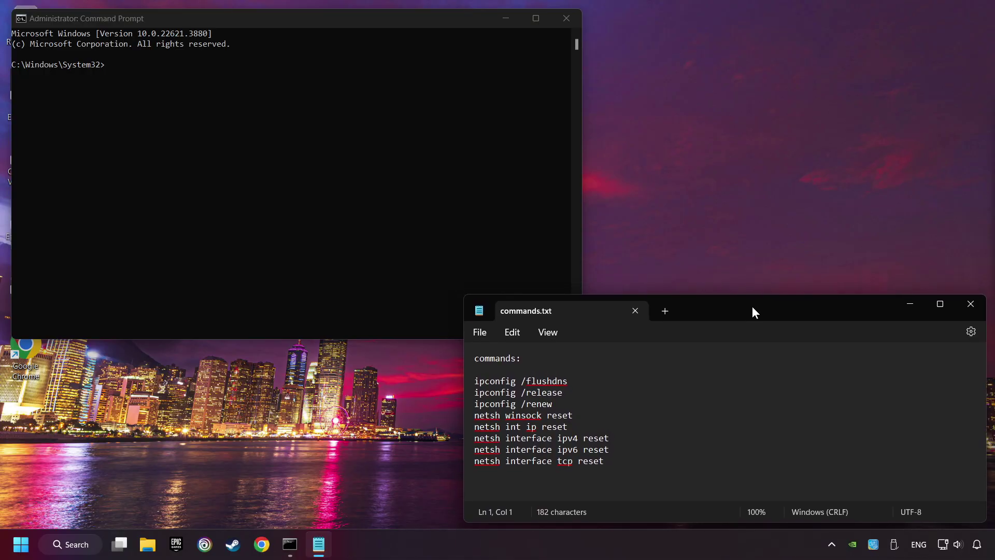
{"action": "left_click_drag", "start_coordinate": [578, 382], "coordinate": [464, 386]}
{"action": "key", "text": "cmd+c"}
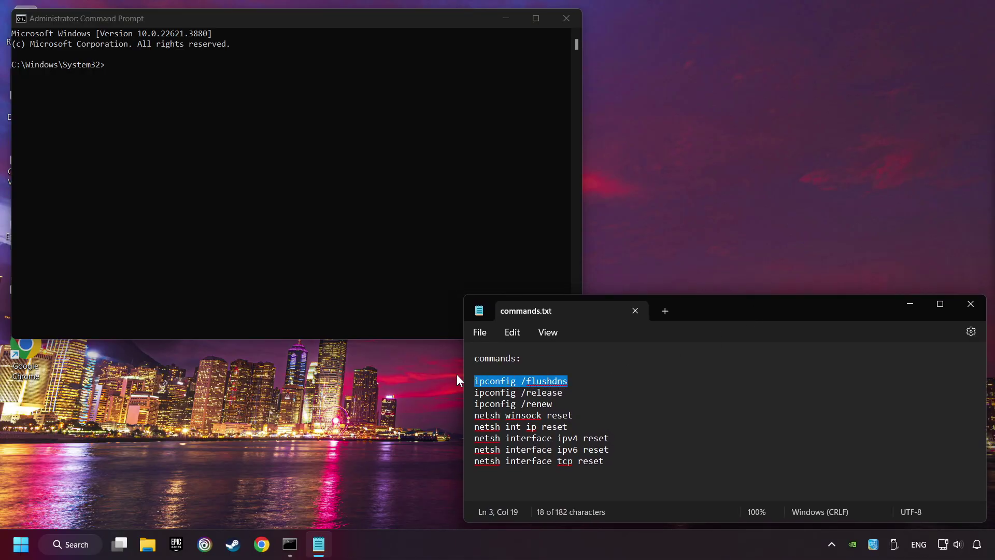
{"action": "left_click", "coordinate": [235, 113]}
{"action": "right_click", "coordinate": [234, 113]}
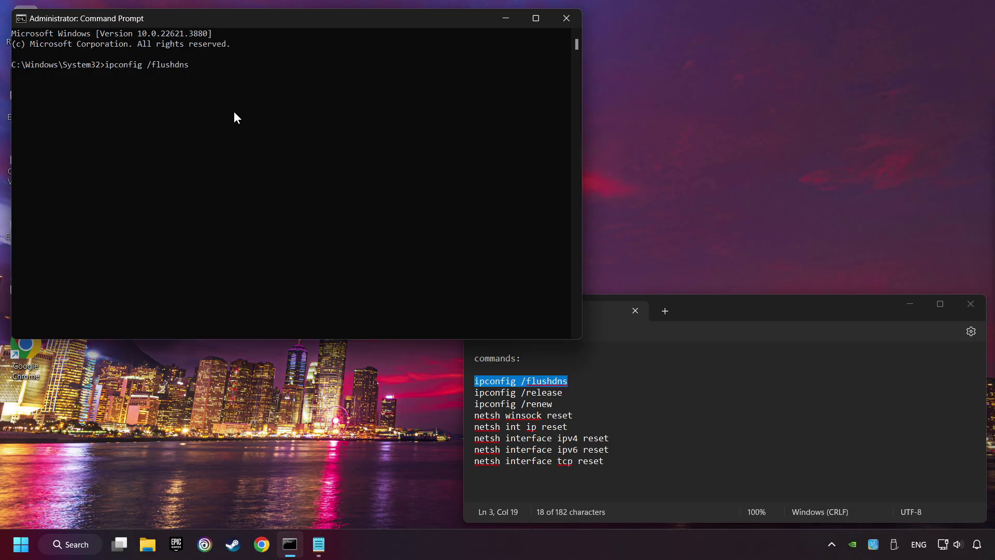
{"action": "key", "text": "Return"}
{"action": "left_click_drag", "start_coordinate": [579, 395], "coordinate": [453, 393]}
{"action": "key", "text": "cmd+c"}
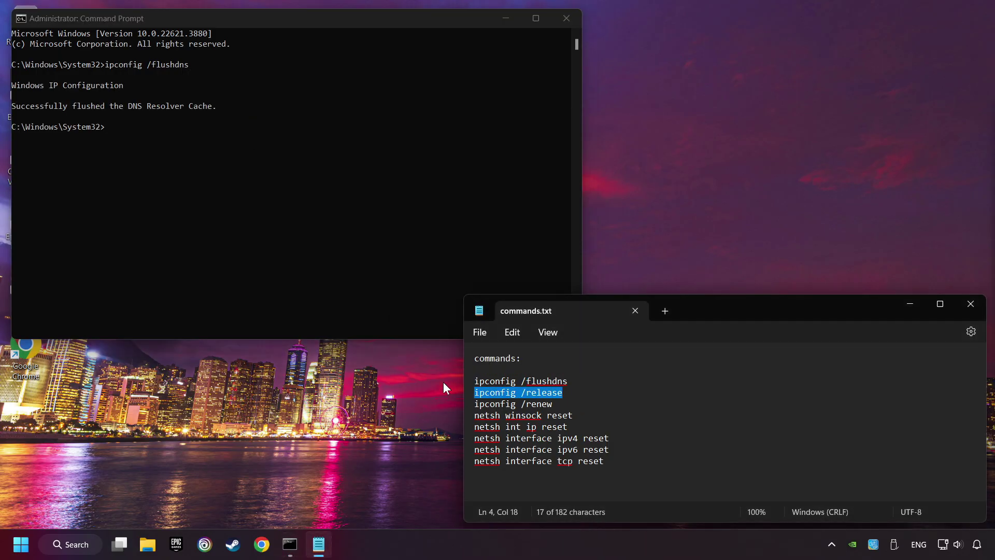
{"action": "left_click", "coordinate": [292, 202]}
{"action": "right_click", "coordinate": [292, 202]}
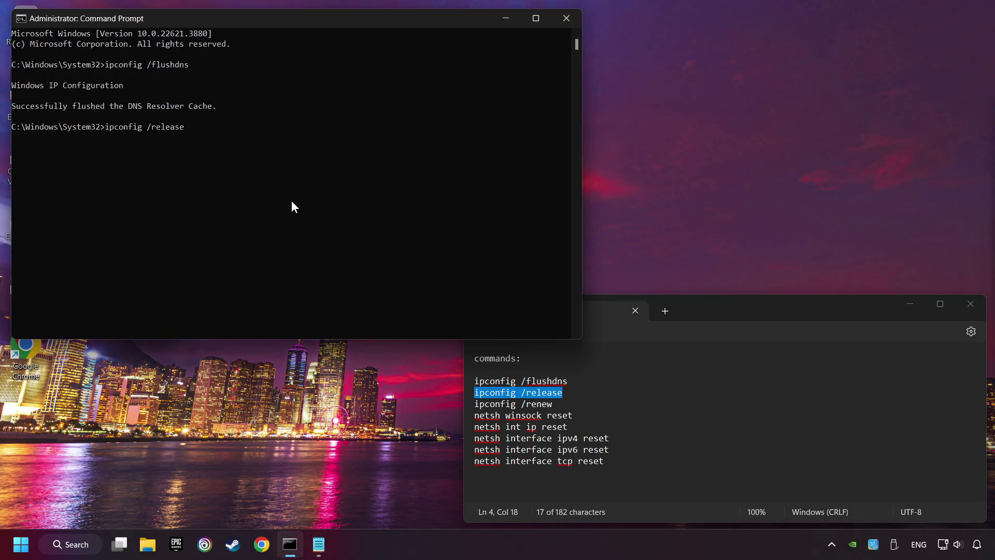
{"action": "key", "text": "Return"}
{"action": "left_click_drag", "start_coordinate": [562, 406], "coordinate": [461, 406]}
{"action": "key", "text": "cmd+c"}
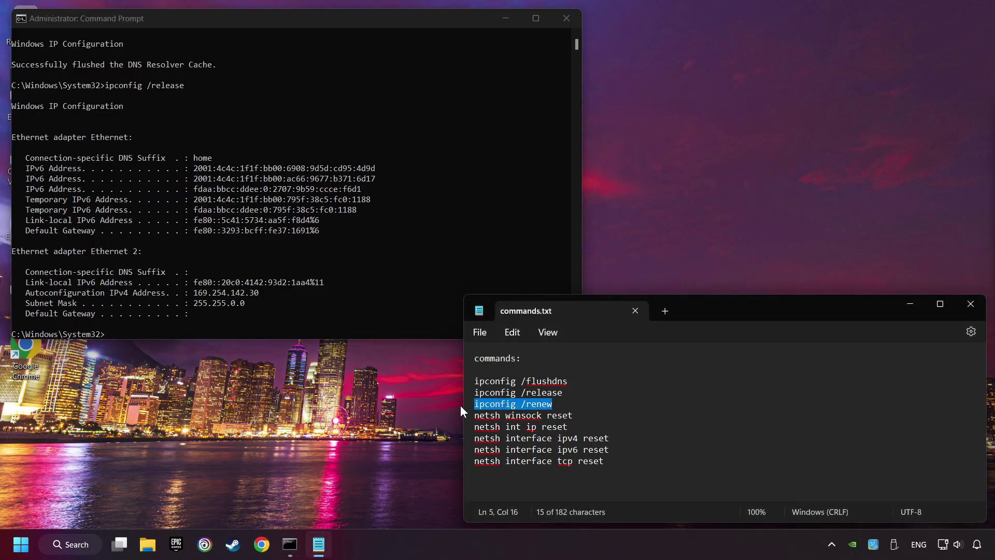
{"action": "left_click", "coordinate": [345, 263]}
{"action": "right_click", "coordinate": [332, 238]}
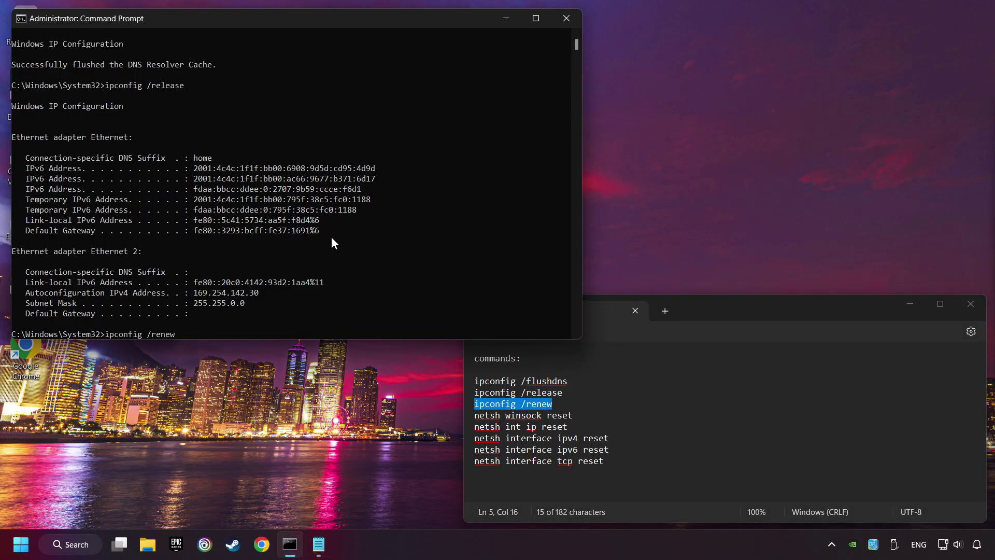
{"action": "key", "text": "Return"}
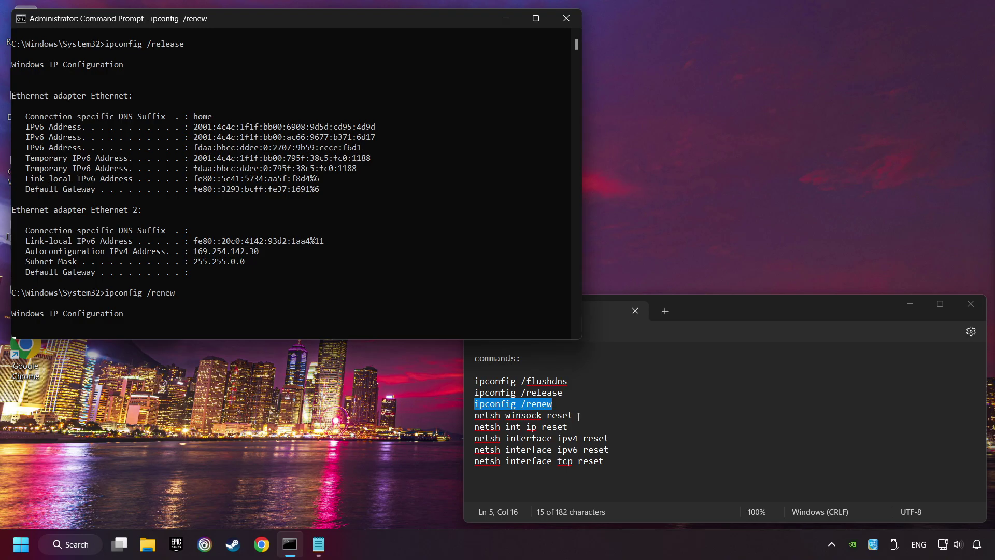
- Run netsh winsock reset and netsh int ip reset from the notes
{"action": "left_click_drag", "start_coordinate": [574, 415], "coordinate": [462, 414]}
{"action": "key", "text": "cmd+c"}
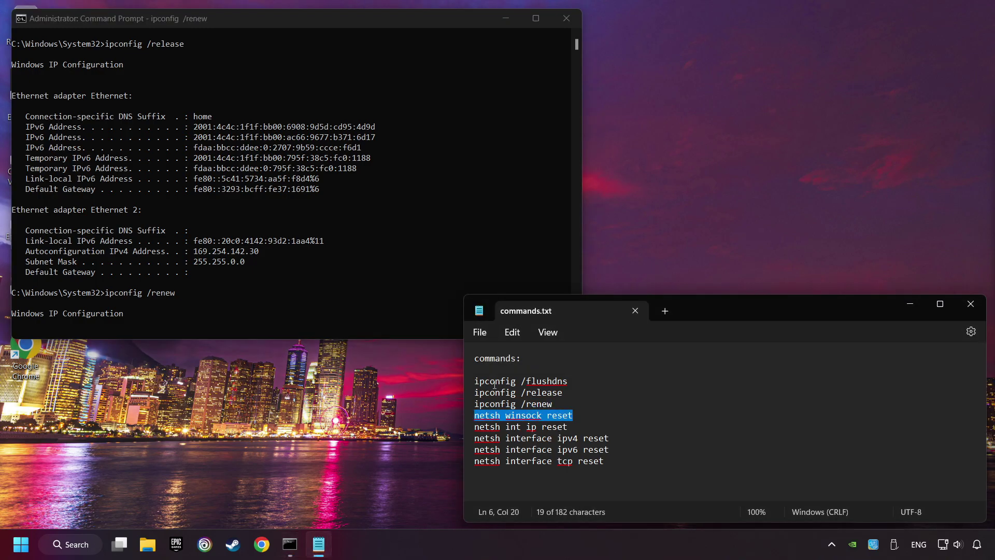
{"action": "left_click", "coordinate": [319, 163]}
{"action": "right_click", "coordinate": [320, 162]}
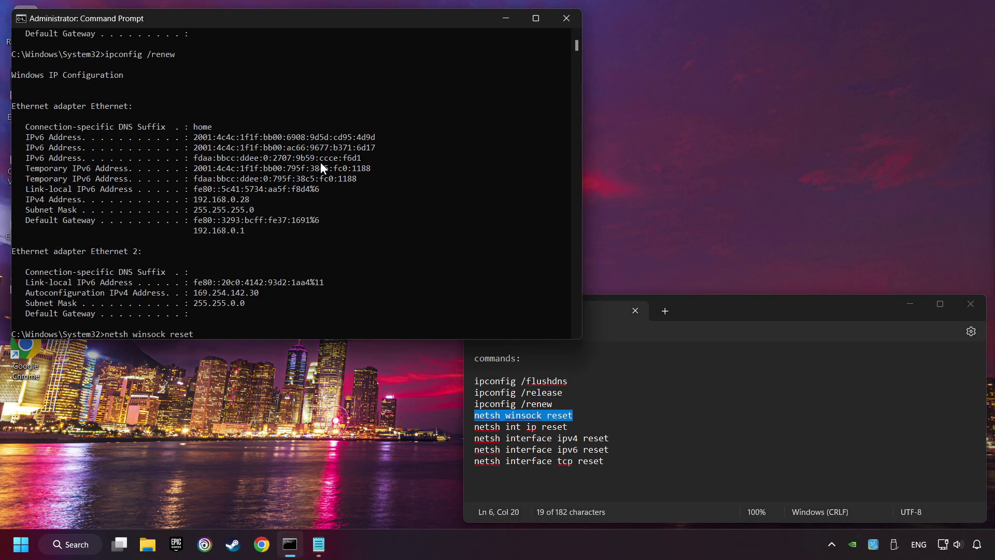
{"action": "key", "text": "Return"}
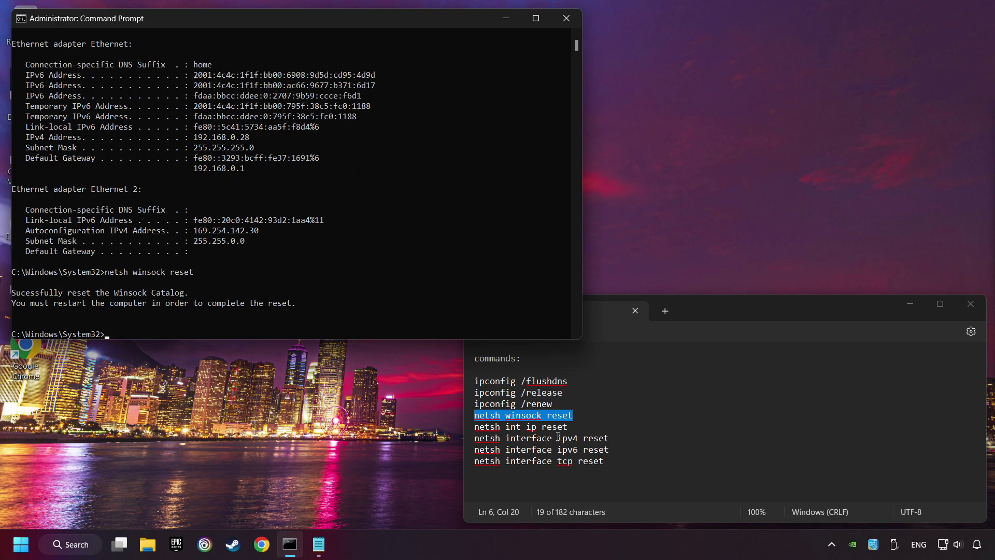
{"action": "left_click_drag", "start_coordinate": [569, 427], "coordinate": [437, 428]}
{"action": "key", "text": "cmd+c"}
{"action": "left_click", "coordinate": [303, 266]}
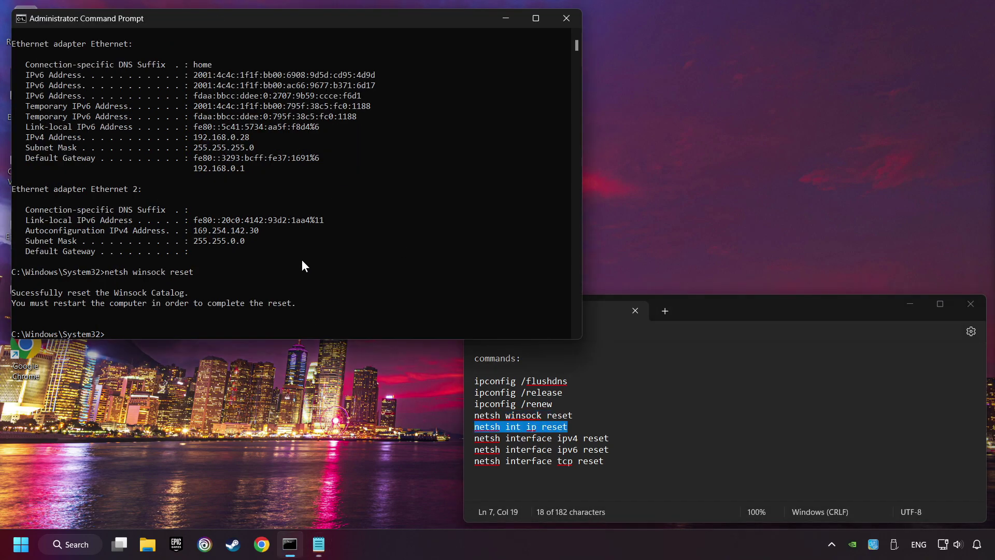
{"action": "right_click", "coordinate": [303, 262]}
{"action": "key", "text": "Return"}
- Discard the pasted IPv4 and IPv6 reset lines, then run netsh interface tcp reset
{"action": "left_click_drag", "start_coordinate": [618, 441], "coordinate": [458, 434]}
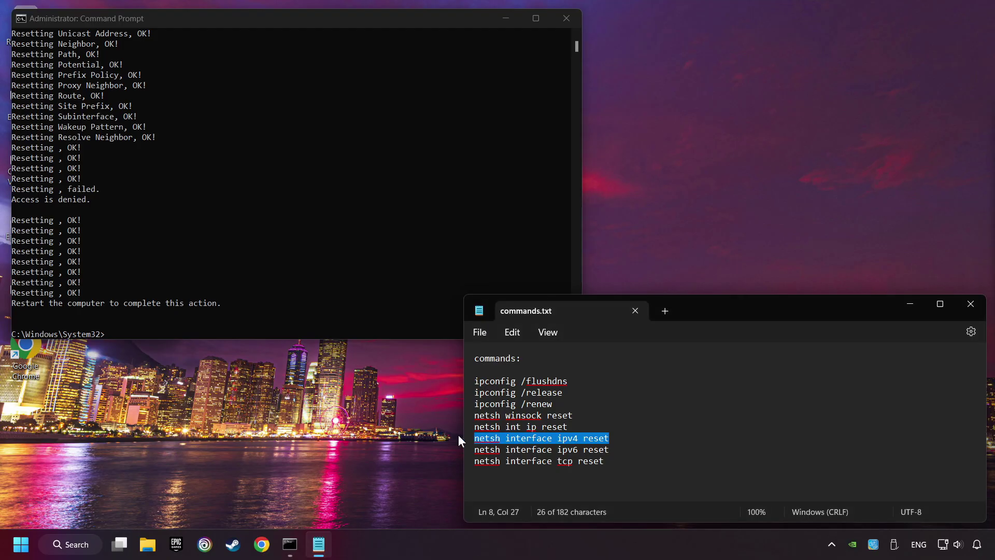
{"action": "left_click", "coordinate": [359, 200]}
{"action": "right_click", "coordinate": [358, 200]}
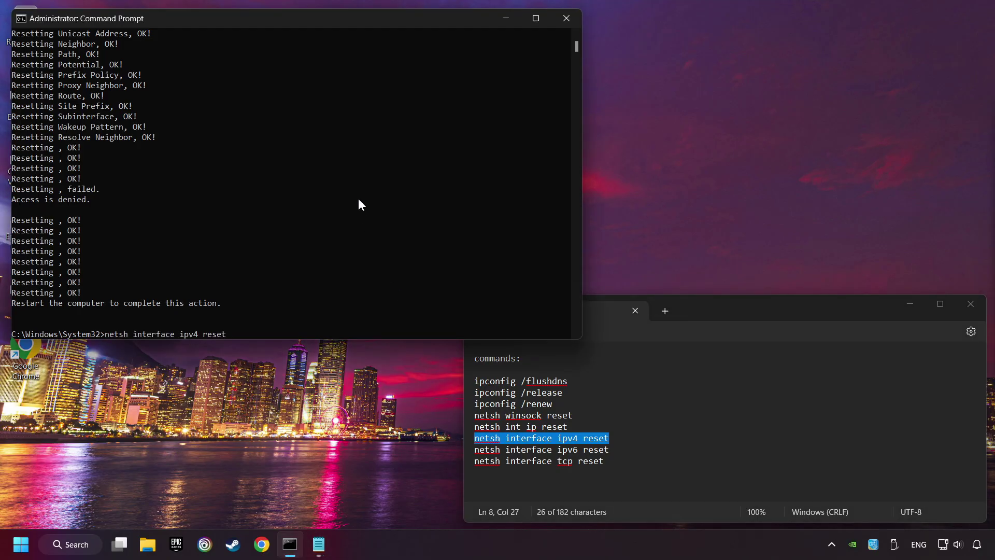
{"action": "key", "text": "Escape"}
{"action": "left_click_drag", "start_coordinate": [612, 451], "coordinate": [429, 454]}
{"action": "key", "text": "cmd+c"}
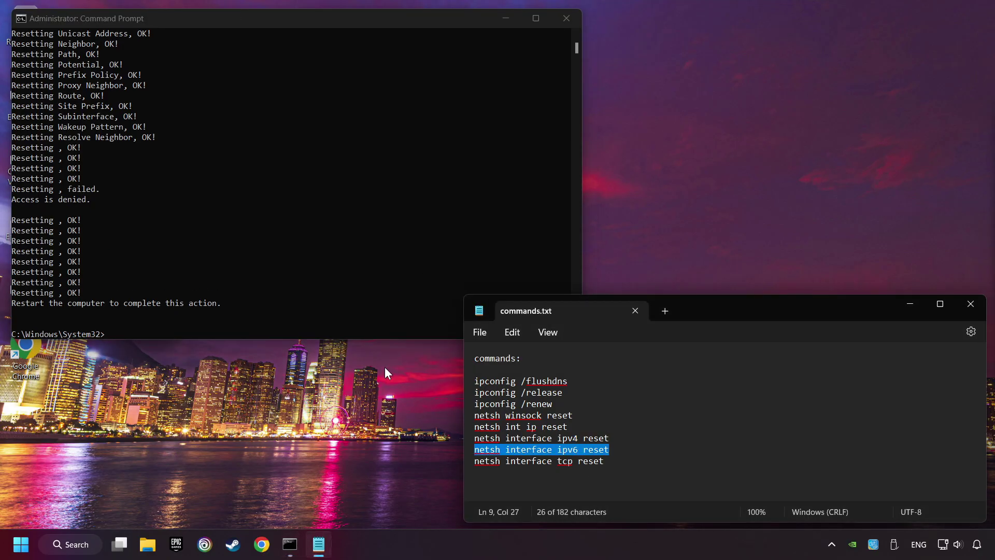
{"action": "left_click", "coordinate": [310, 240]}
{"action": "right_click", "coordinate": [310, 240]}
{"action": "key", "text": "Escape"}
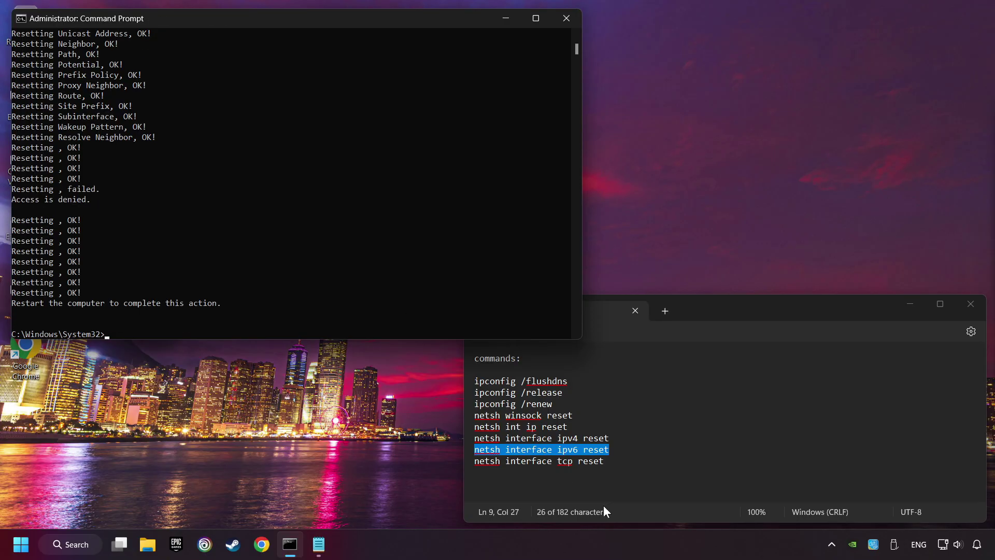
{"action": "left_click", "coordinate": [617, 460]}
{"action": "left_click_drag", "start_coordinate": [617, 460], "coordinate": [459, 461]}
{"action": "key", "text": "cmd+c"}
{"action": "left_click", "coordinate": [344, 246]}
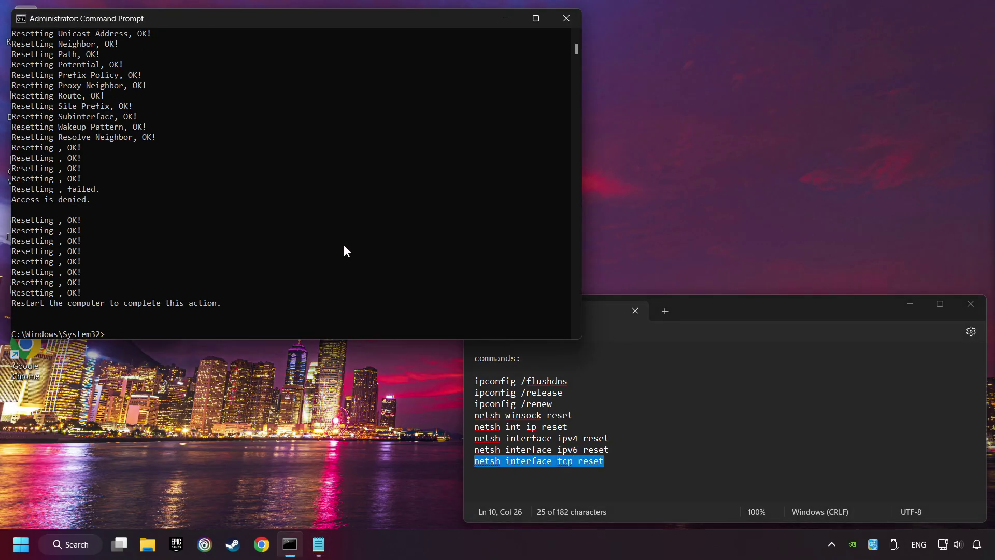
{"action": "right_click", "coordinate": [345, 245]}
{"action": "key", "text": "Return"}
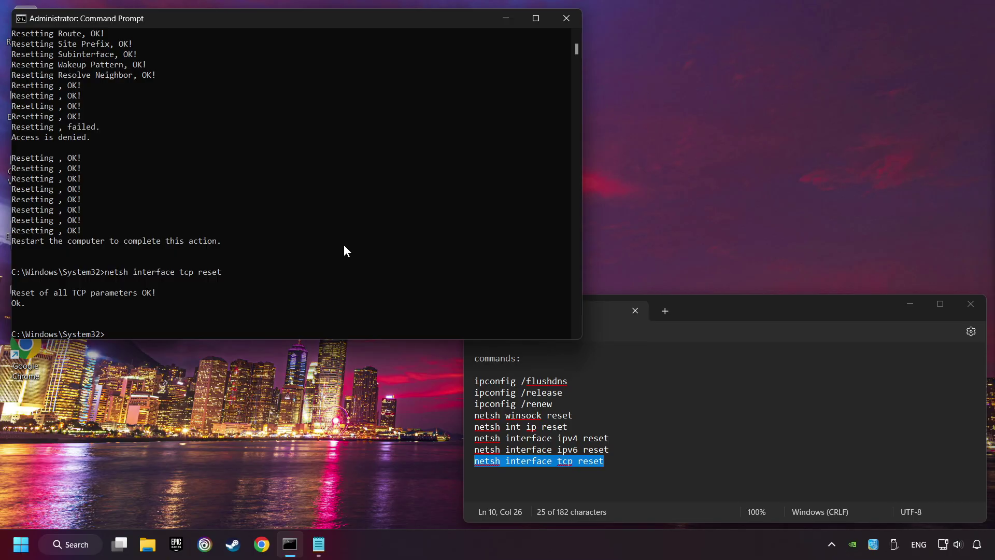
- Close Command Prompt and commands.txt, dismiss the Start power menu, and right-click the network icon
{"action": "left_click", "coordinate": [565, 19]}
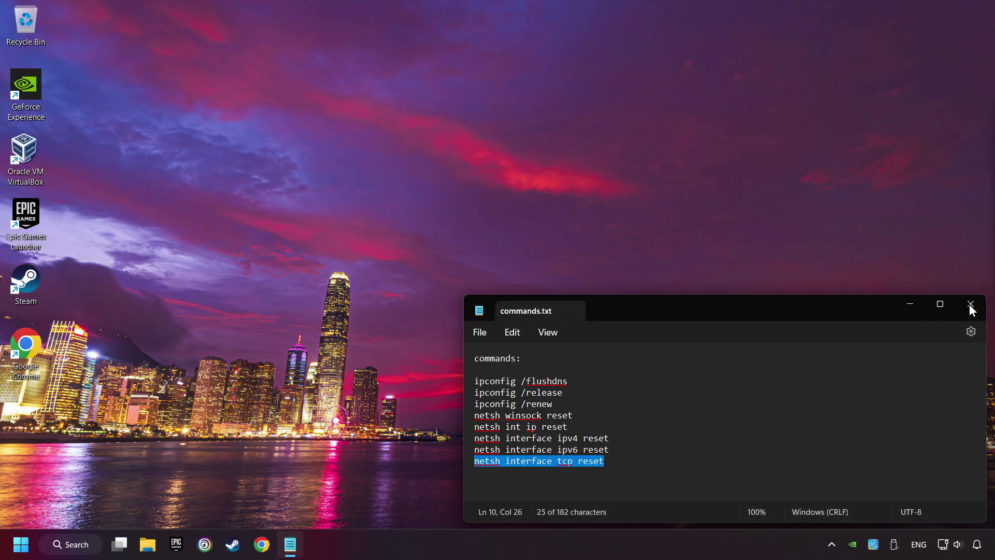
{"action": "left_click", "coordinate": [971, 303]}
{"action": "left_click", "coordinate": [21, 545]}
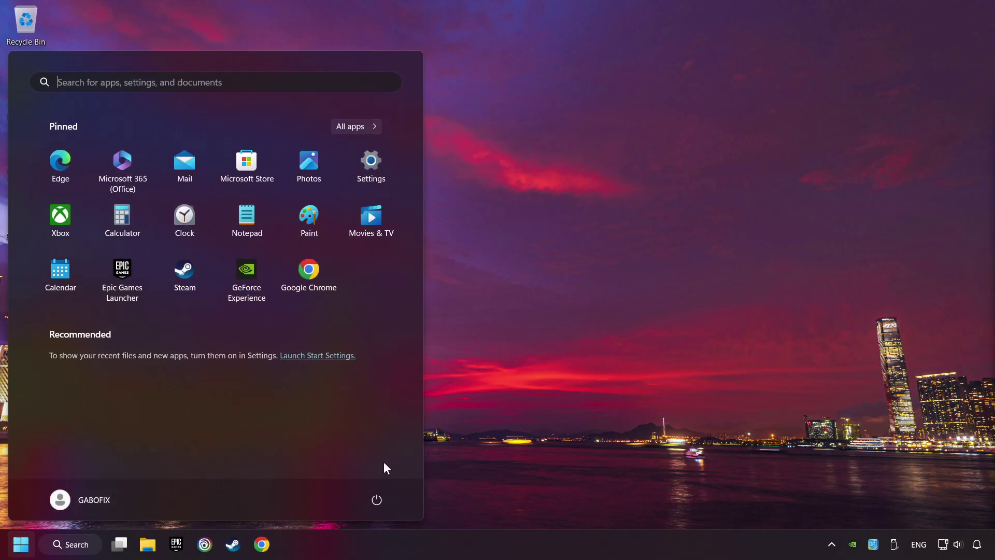
{"action": "left_click", "coordinate": [377, 499]}
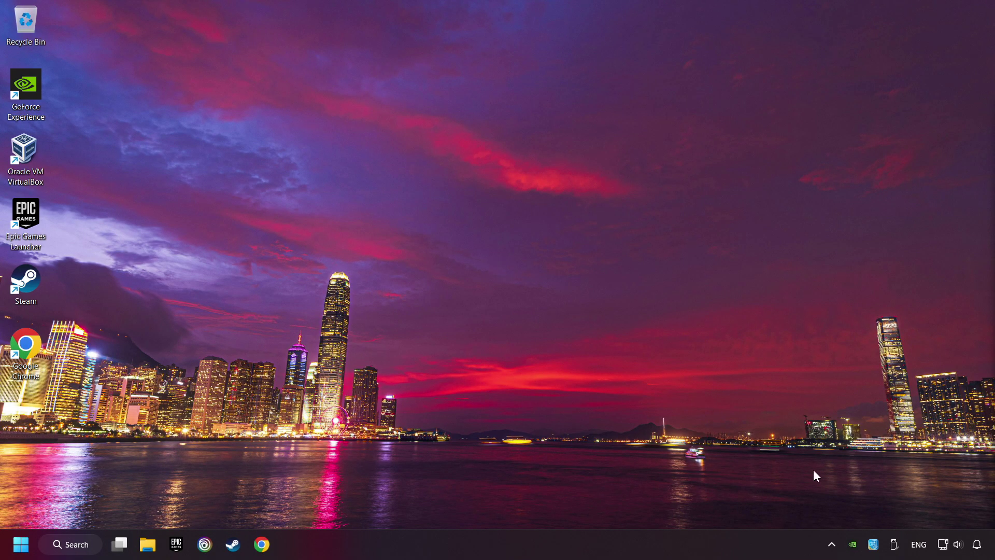
{"action": "right_click", "coordinate": [946, 539]}
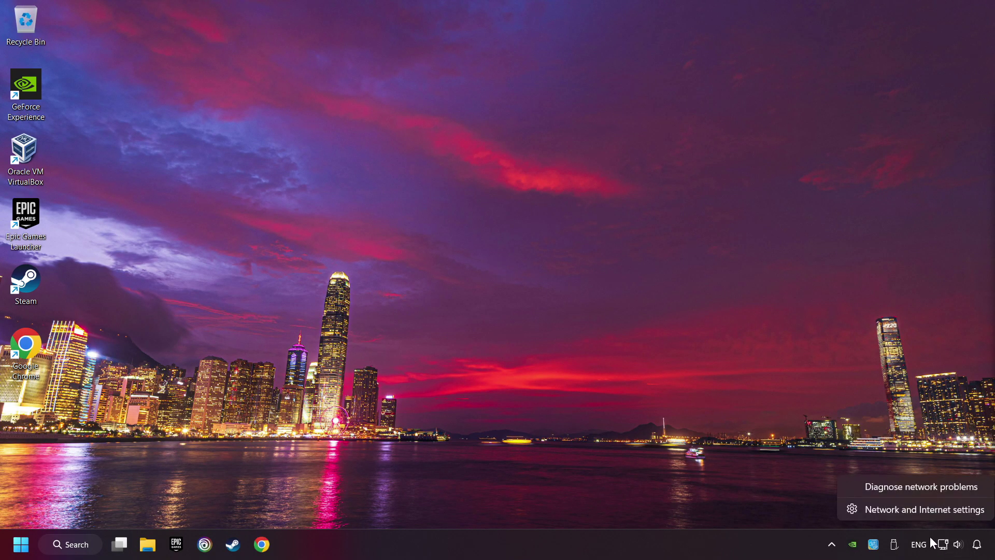
- Reset all network adapters via Advanced network settings > Network reset and confirm with Yes
{"action": "left_click", "coordinate": [902, 508]}
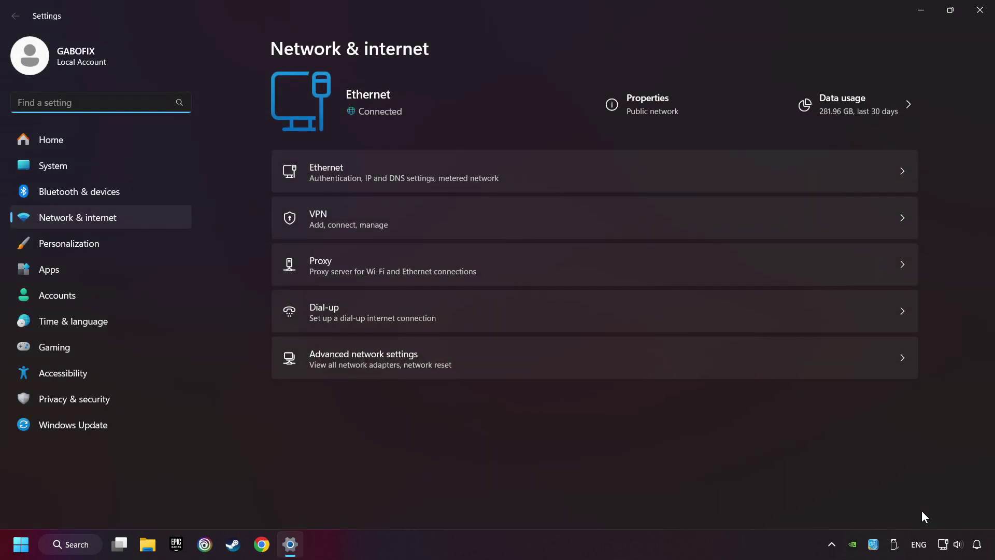
{"action": "left_click", "coordinate": [417, 366]}
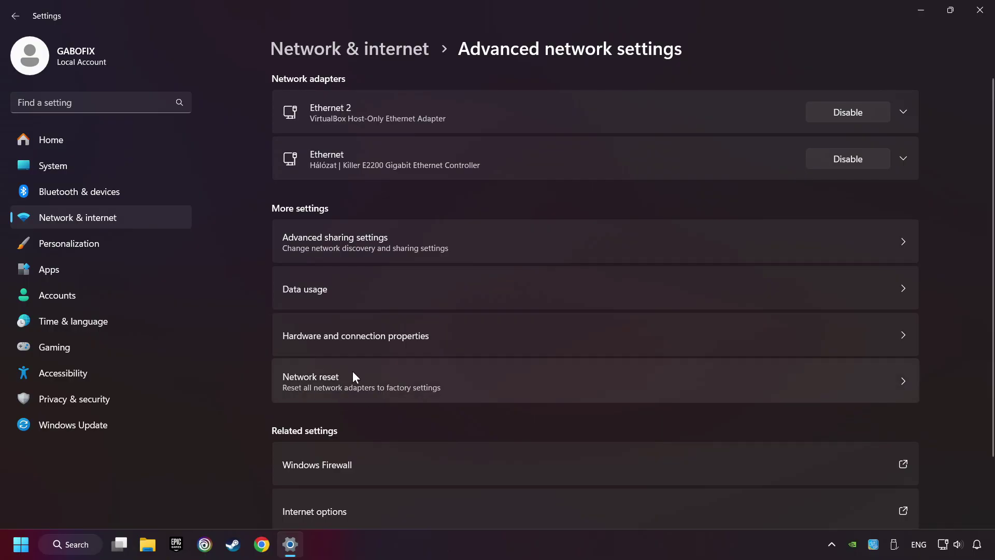
{"action": "left_click", "coordinate": [496, 384]}
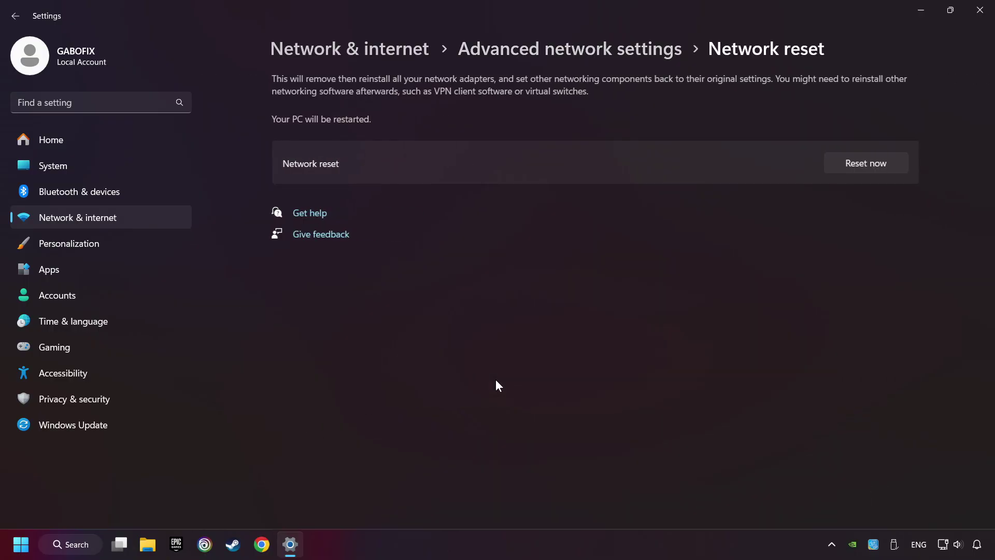
{"action": "left_click", "coordinate": [866, 163]}
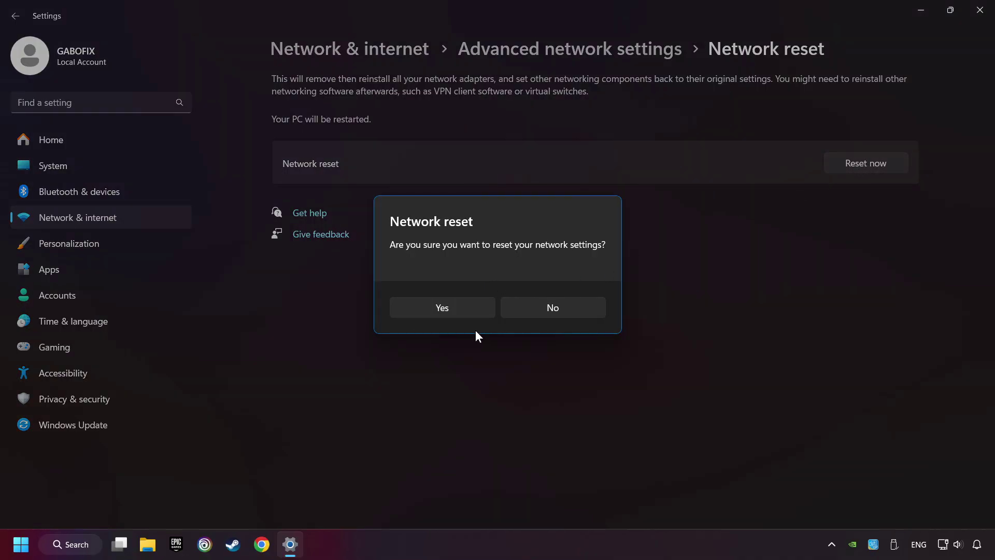
{"action": "left_click", "coordinate": [462, 312]}
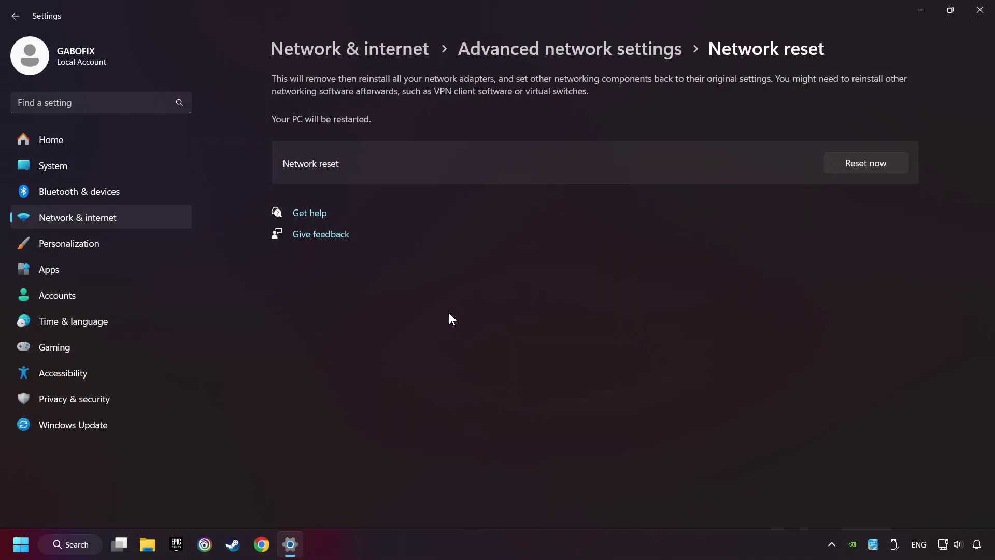
- Close Settings, dismiss the Start power menu, and open the taskbar Search panel
{"action": "left_click", "coordinate": [974, 12]}
{"action": "key", "text": "super"}
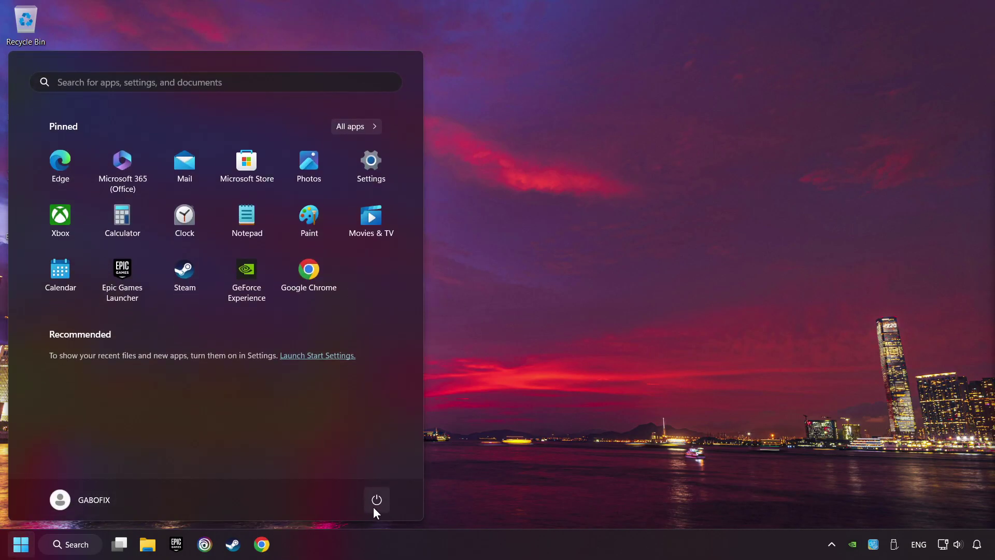
{"action": "left_click", "coordinate": [374, 506]}
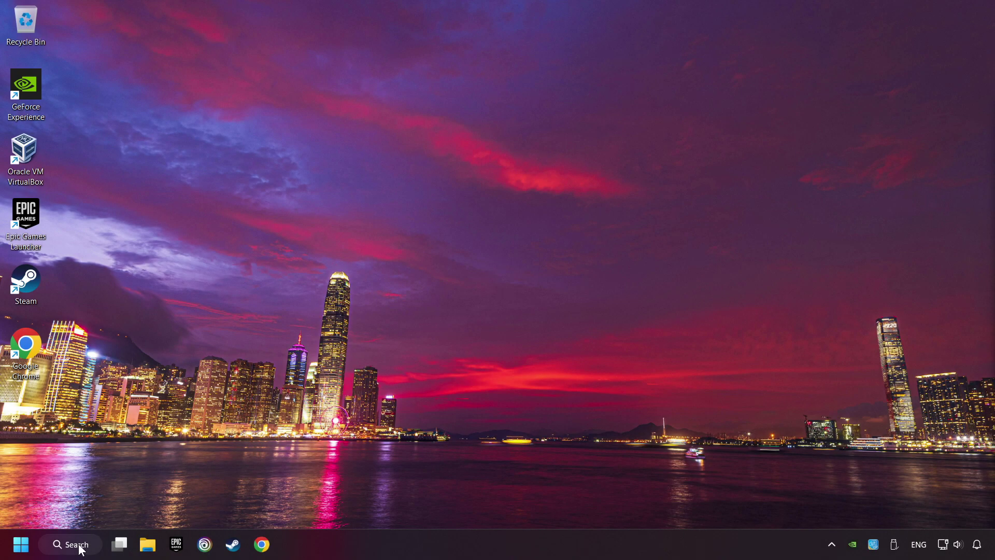
{"action": "left_click", "coordinate": [80, 549]}
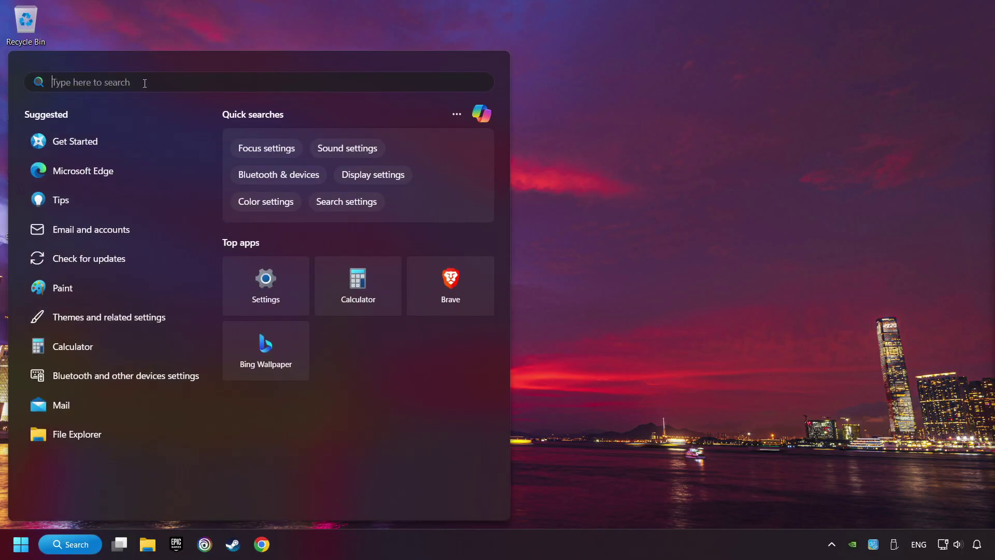
- Open Control Panel and go through Network and Sharing Center to Change adapter settings
{"action": "type", "text": "control panel"}
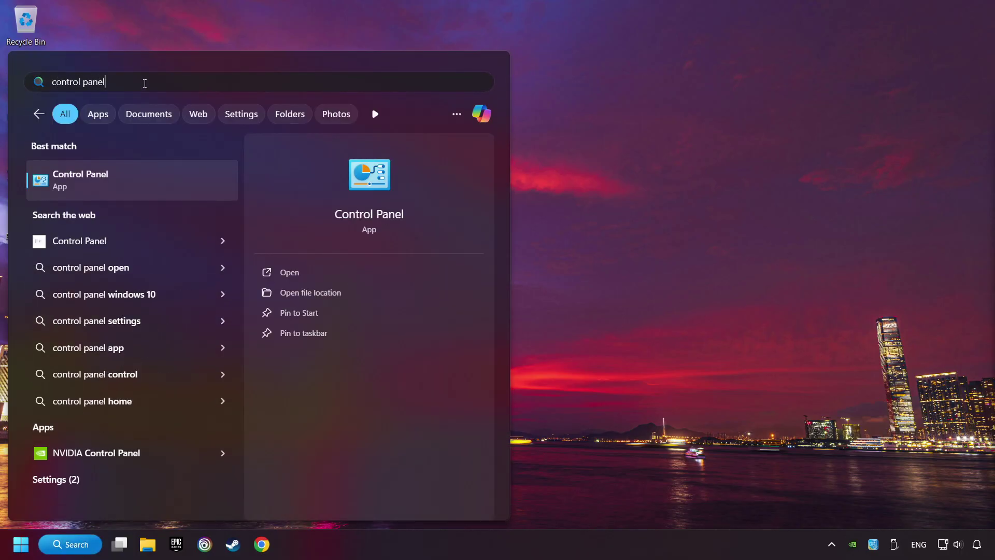
{"action": "left_click", "coordinate": [180, 185]}
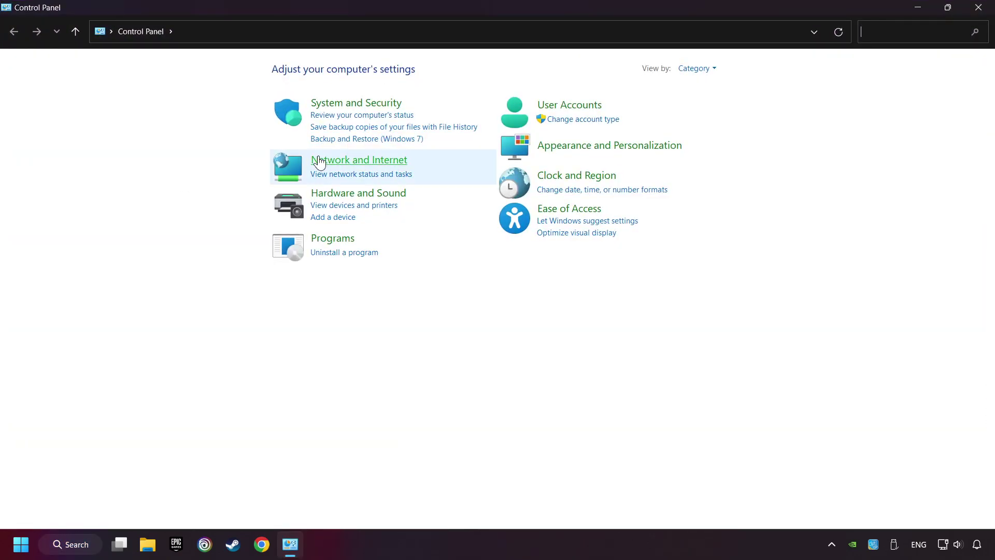
{"action": "left_click", "coordinate": [374, 161]}
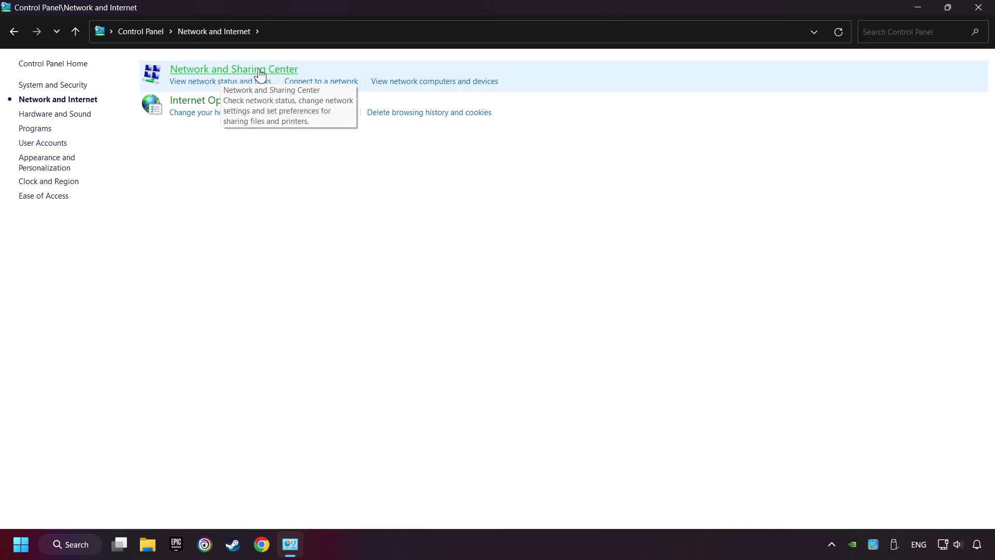
{"action": "left_click", "coordinate": [257, 71]}
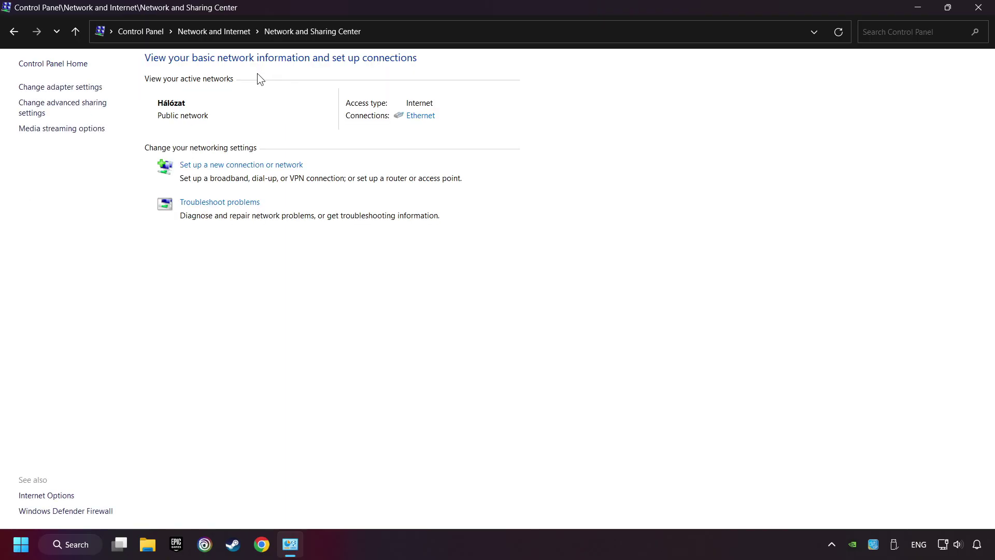
{"action": "left_click", "coordinate": [96, 89]}
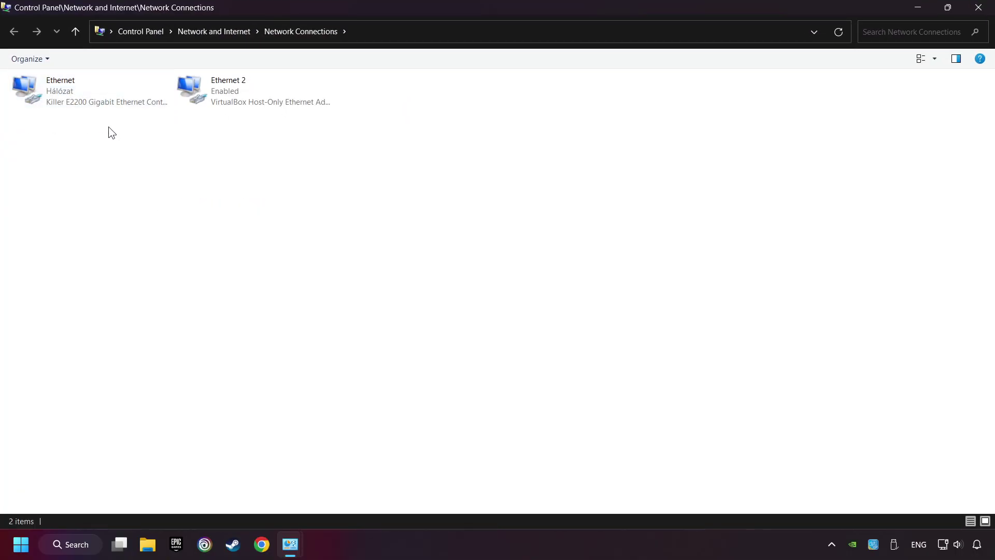
- Open the Internet Protocol Version 4 (TCP/IPv4) Properties from the Ethernet adapter's Properties
{"action": "right_click", "coordinate": [116, 85]}
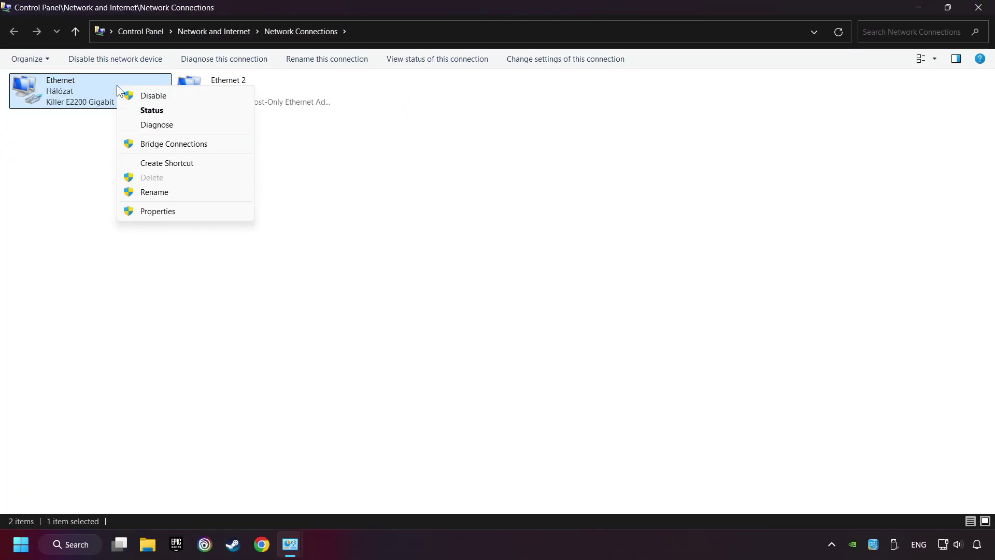
{"action": "left_click", "coordinate": [180, 212]}
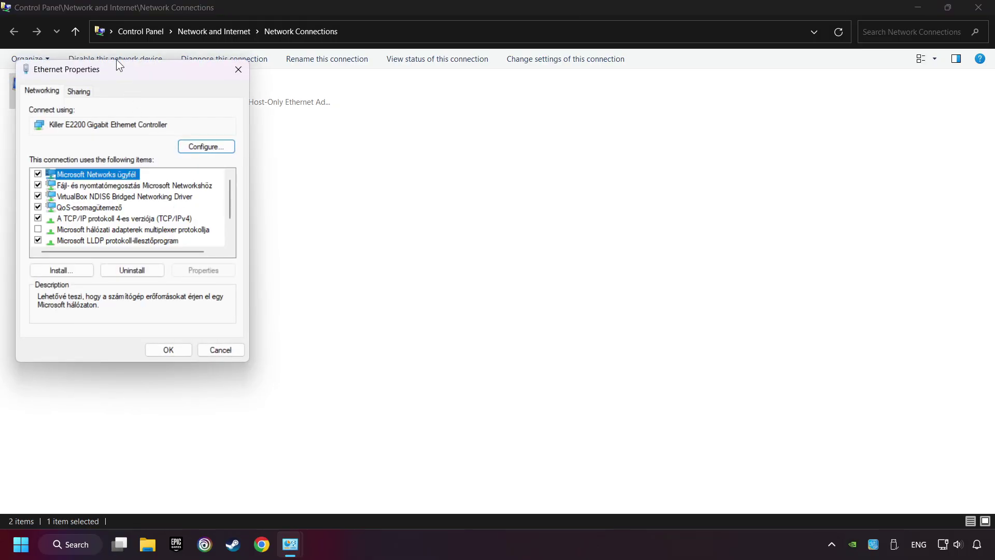
{"action": "left_click_drag", "start_coordinate": [282, 118], "coordinate": [419, 120]}
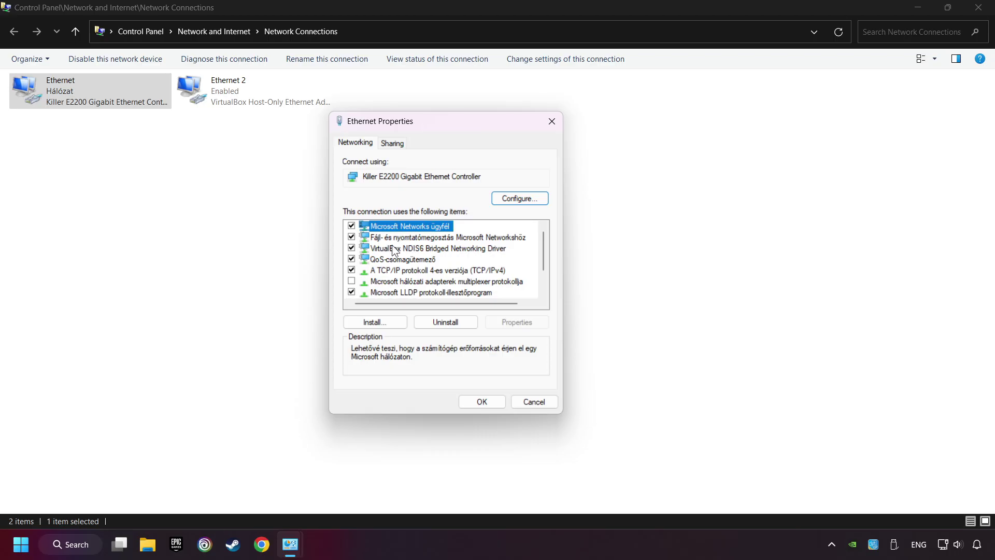
{"action": "left_click", "coordinate": [394, 268]}
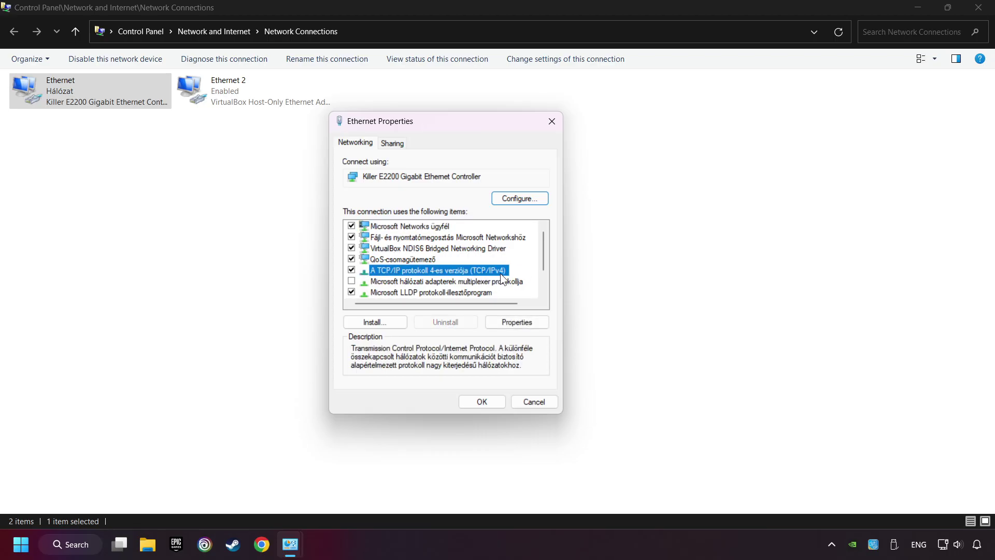
{"action": "left_click", "coordinate": [527, 326]}
{"action": "left_click_drag", "start_coordinate": [473, 176], "coordinate": [447, 135]}
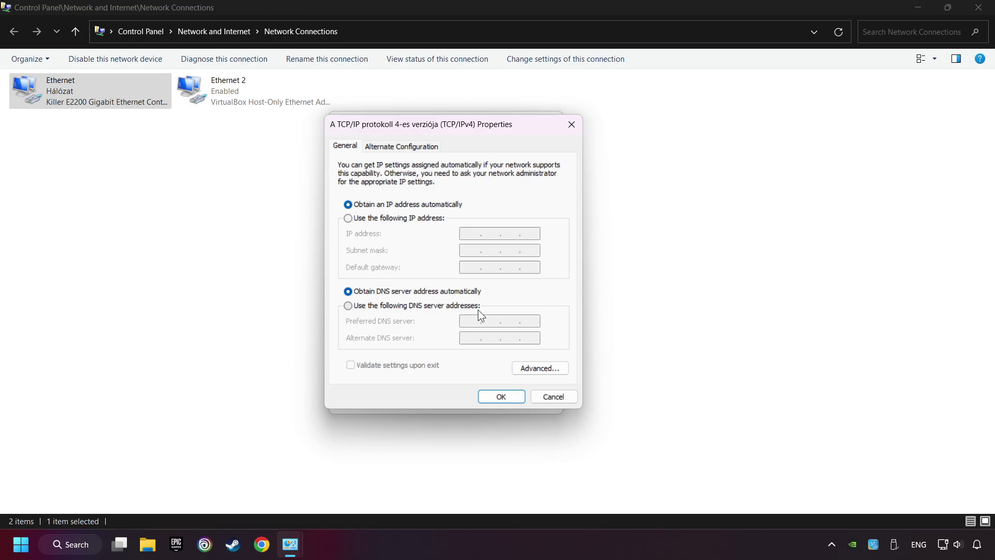
- Switch to manual DNS with preferred server 8.8.8.8 and alternate server 8.8.4.4
{"action": "left_click", "coordinate": [358, 307]}
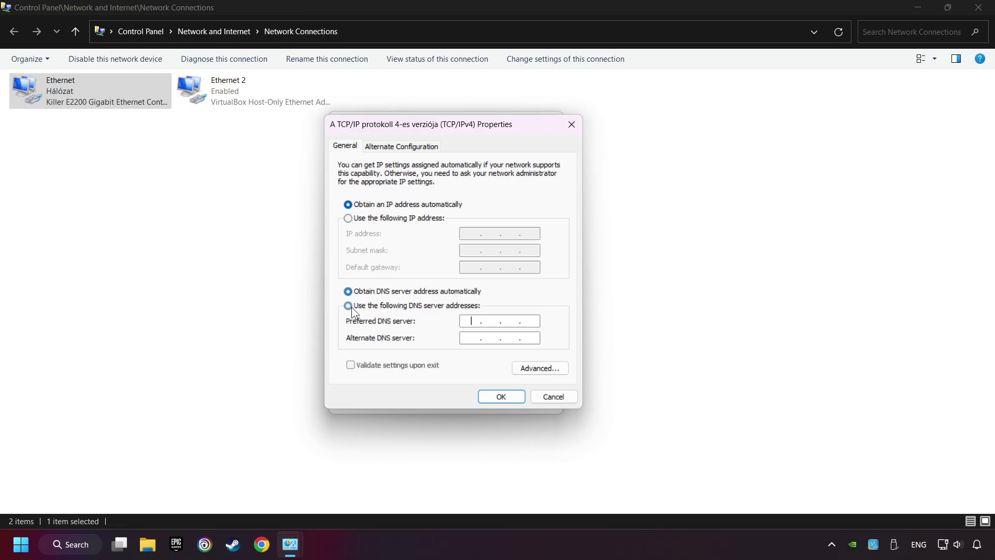
{"action": "left_click", "coordinate": [470, 320]}
{"action": "type", "text": "8.8.8.8"}
{"action": "left_click", "coordinate": [466, 340]}
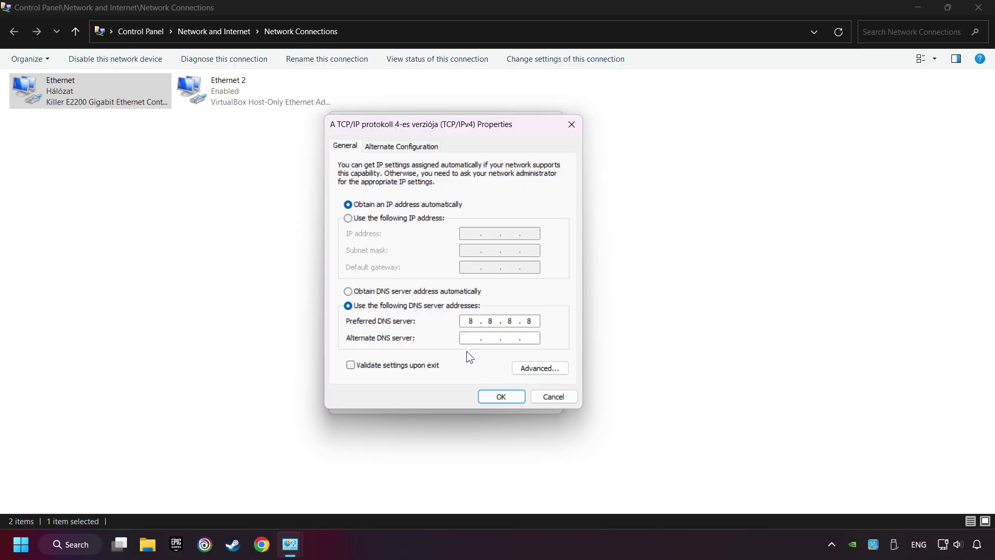
{"action": "type", "text": "8.8.4.4"}
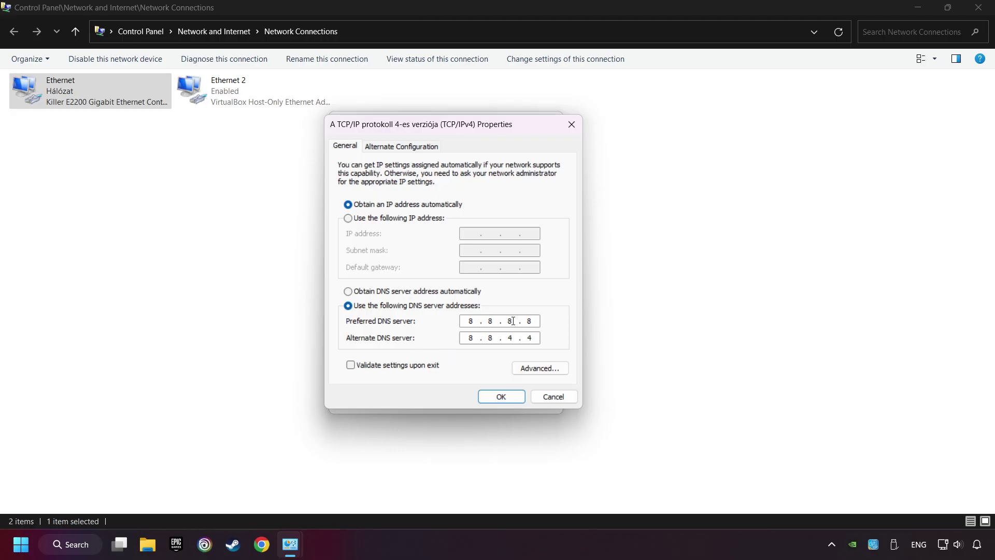